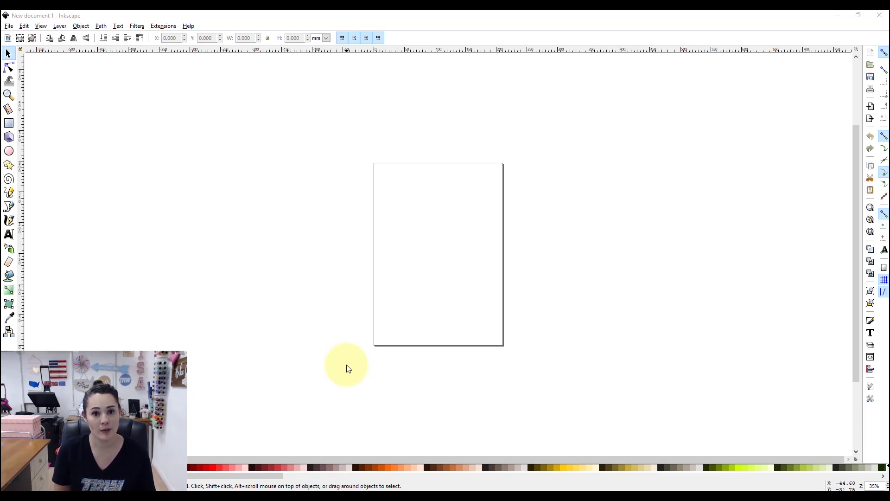
# Open the USA Firework Heart file from the Desktop and maximize its window.
pyautogui.click(184, 16)
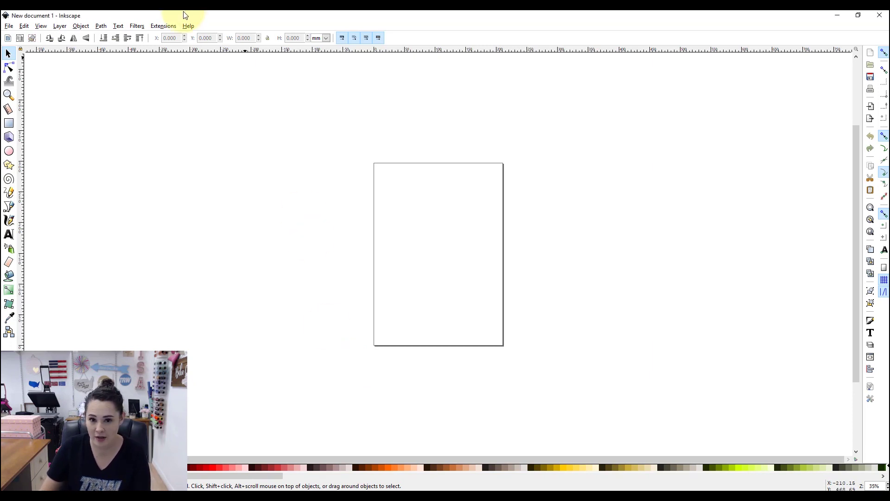
pyautogui.click(8, 26)
pyautogui.click(21, 56)
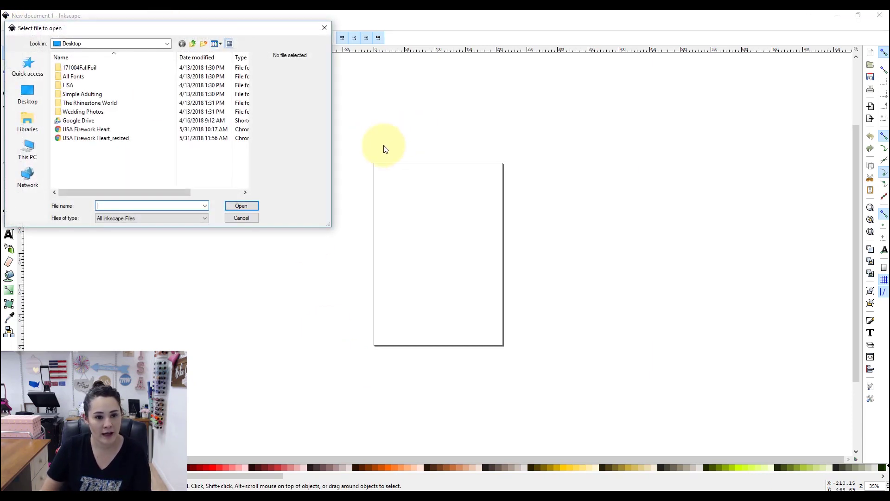
pyautogui.click(111, 132)
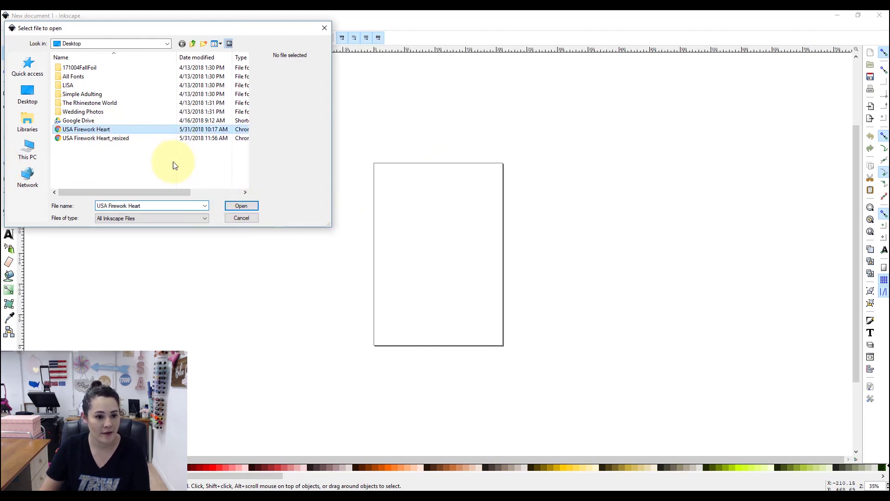
pyautogui.press('Return')
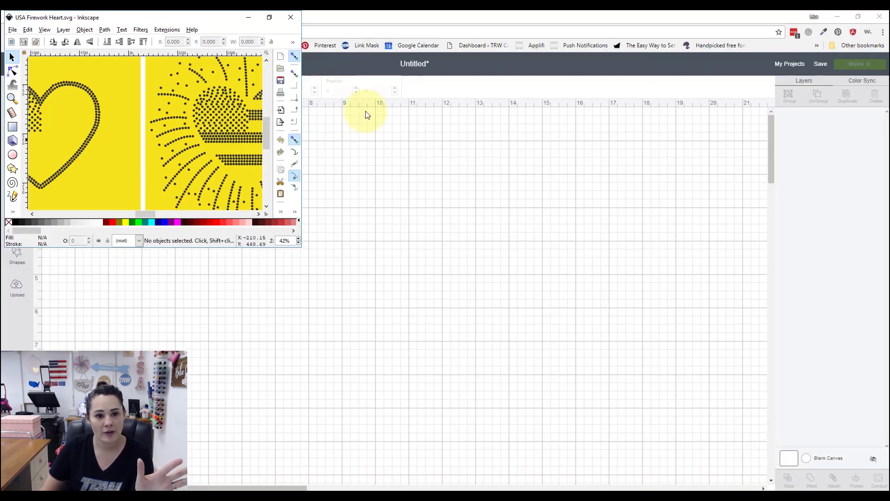
pyautogui.click(273, 17)
pyautogui.click(244, 77)
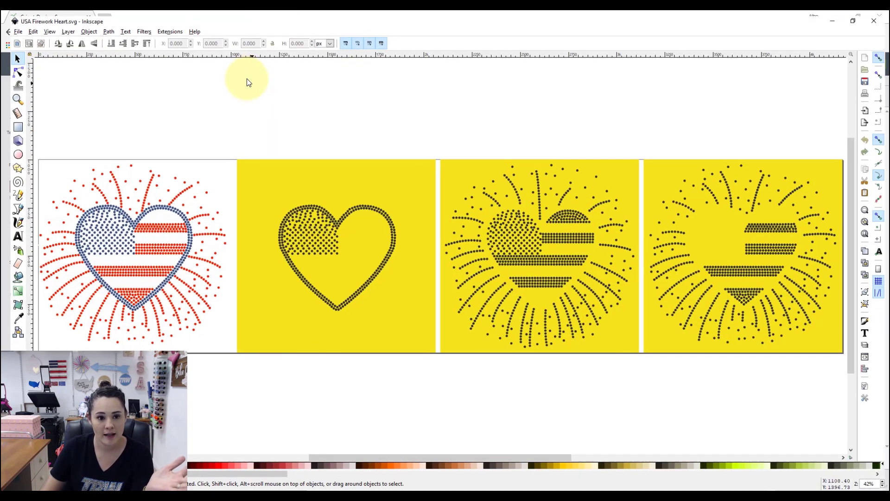
# Ungroup the whole firework heart artwork so its panels and circles become separate objects.
pyautogui.click(249, 291)
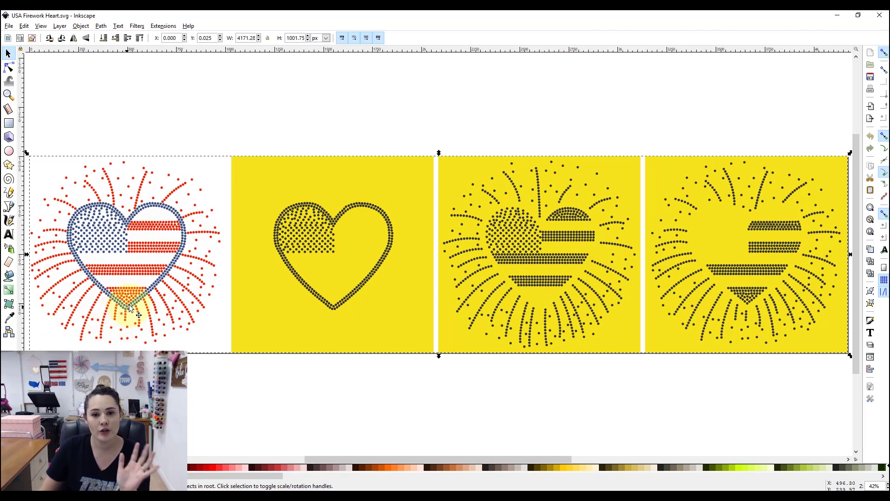
pyautogui.rightClick(260, 266)
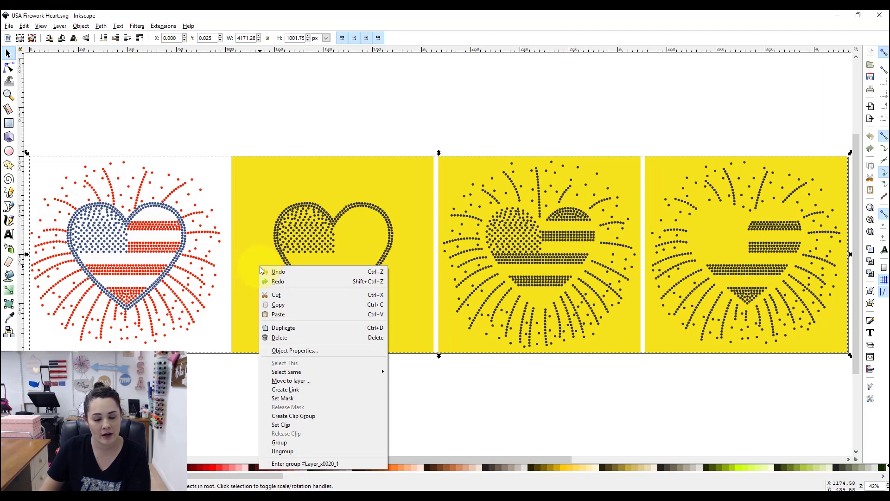
pyautogui.click(291, 449)
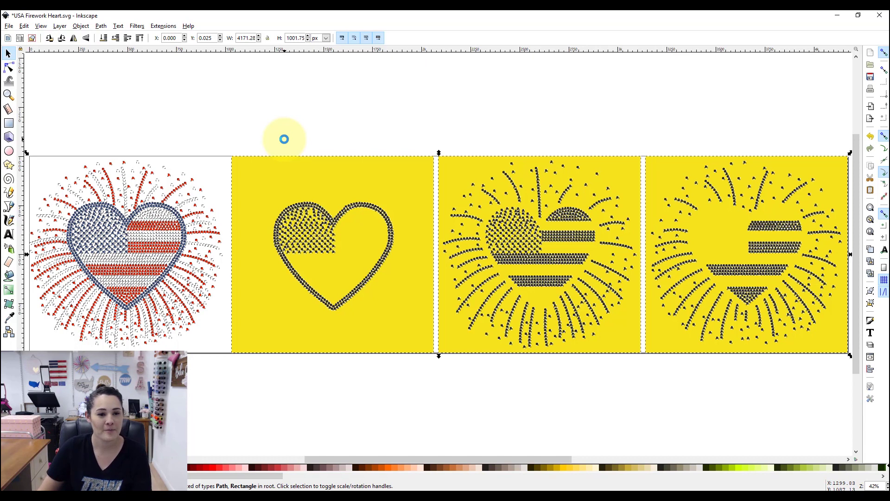
# Delete the red and blue preview design, leaving the three yellow template panels.
pyautogui.click(447, 454)
pyautogui.moveTo(444, 458); pyautogui.dragTo(410, 457)
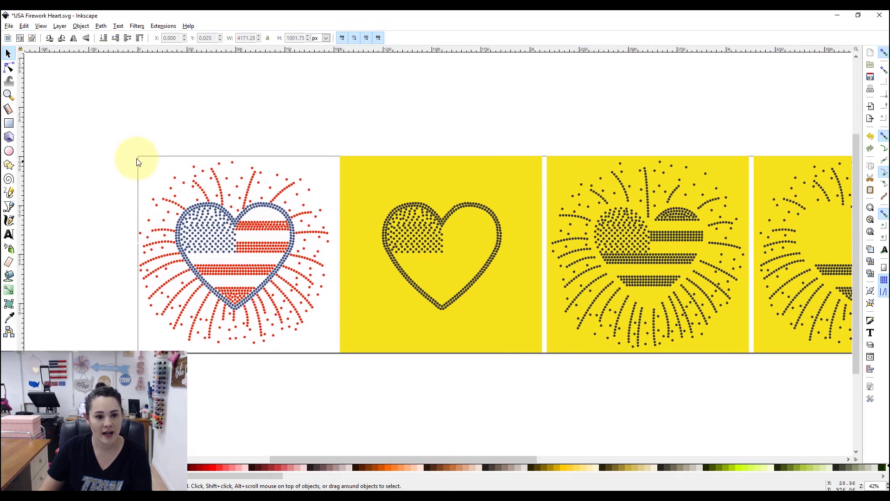
pyautogui.moveTo(112, 108); pyautogui.dragTo(344, 416)
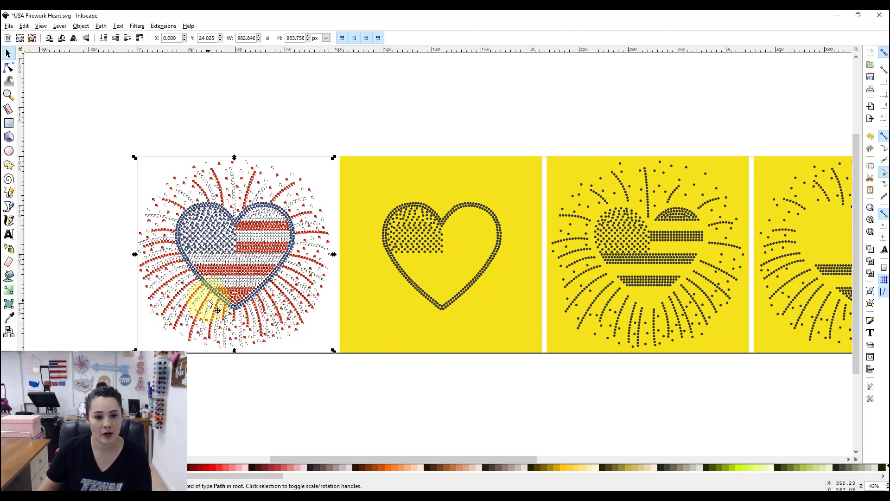
pyautogui.press('Delete')
# Combine the yellow heart-outline panel and all of its circles into a single path.
pyautogui.moveTo(322, 461); pyautogui.dragTo(388, 459)
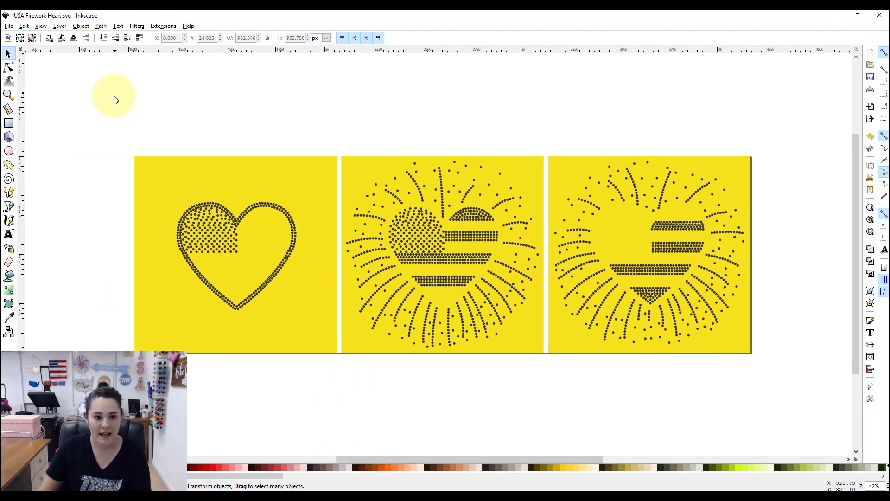
pyautogui.moveTo(115, 97); pyautogui.dragTo(341, 444)
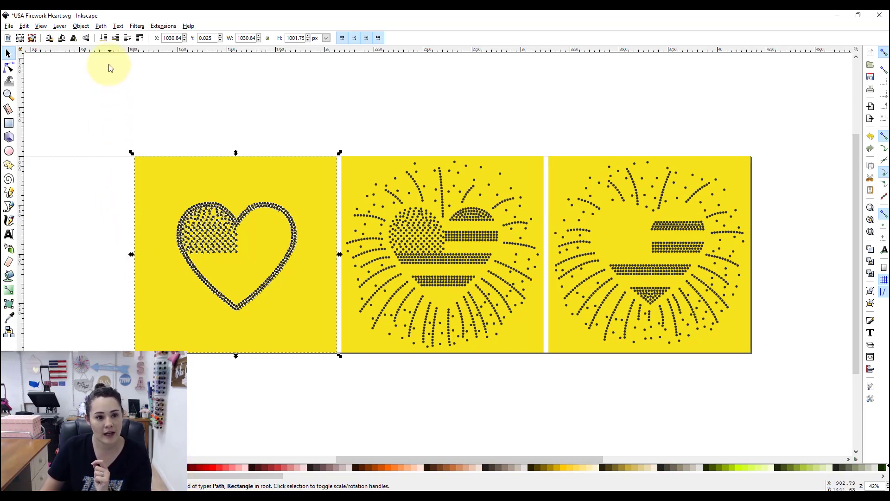
pyautogui.click(102, 26)
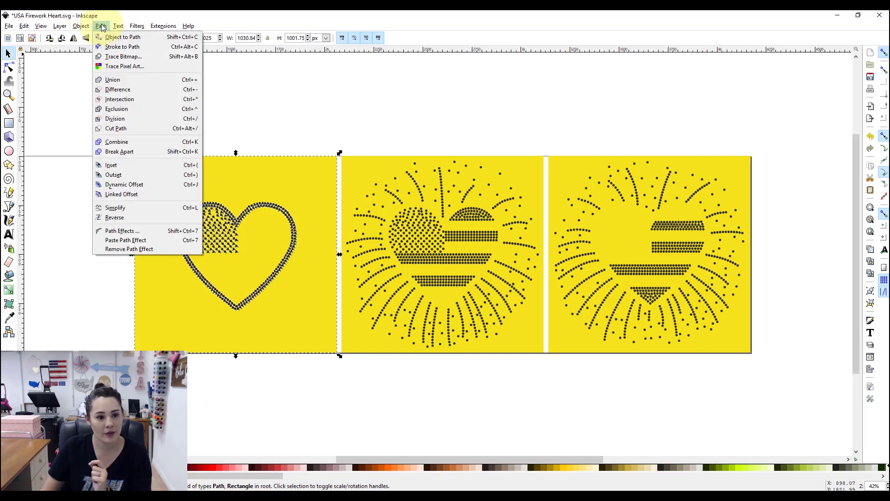
pyautogui.click(127, 142)
# Try moving the combined heart-outline panel to test that it is one piece, and undo the move.
pyautogui.moveTo(222, 188); pyautogui.dragTo(210, 146)
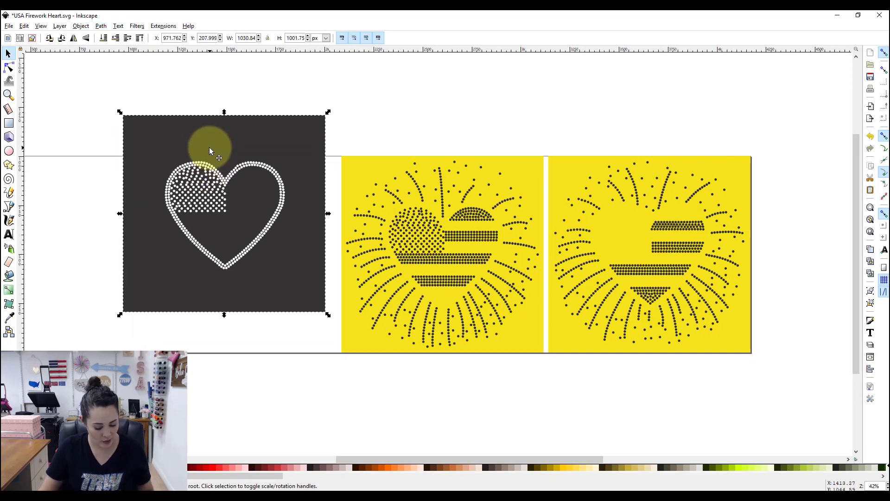
pyautogui.hotkey('ctrl', 'z')
pyautogui.hotkey('ctrl', 'z')
pyautogui.click(332, 116)
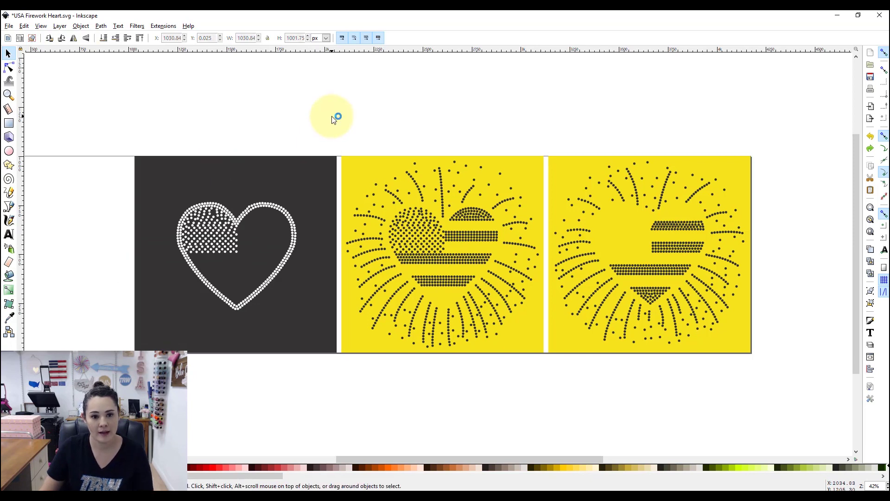
# Combine each of the two remaining yellow firework panels with its own circles into a single path.
pyautogui.moveTo(332, 116); pyautogui.dragTo(554, 412)
pyautogui.click(101, 26)
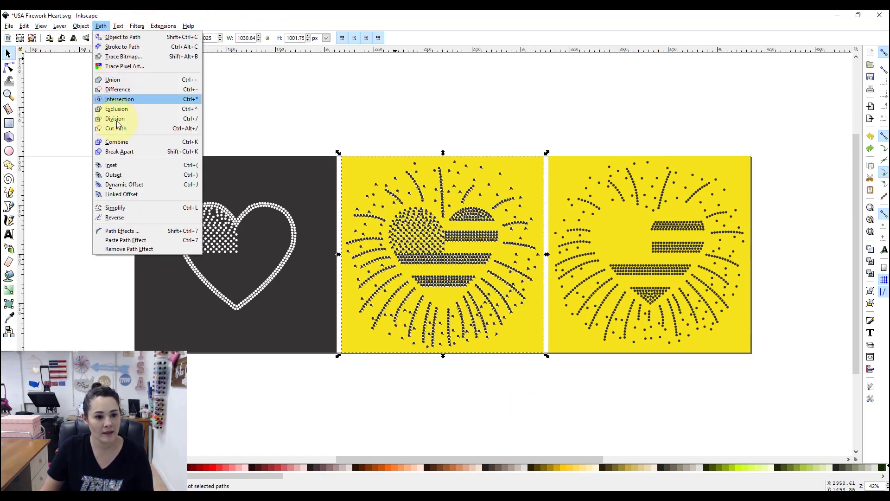
pyautogui.click(114, 141)
pyautogui.moveTo(540, 114); pyautogui.dragTo(778, 406)
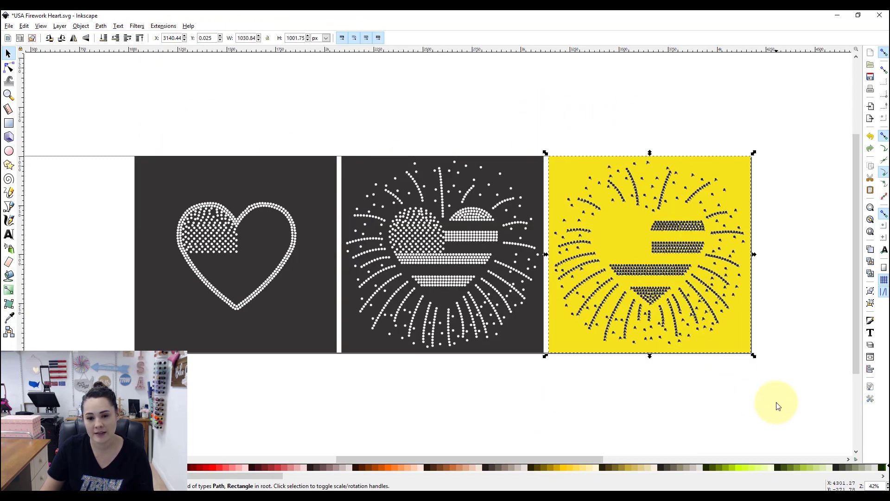
pyautogui.click(101, 26)
pyautogui.click(117, 142)
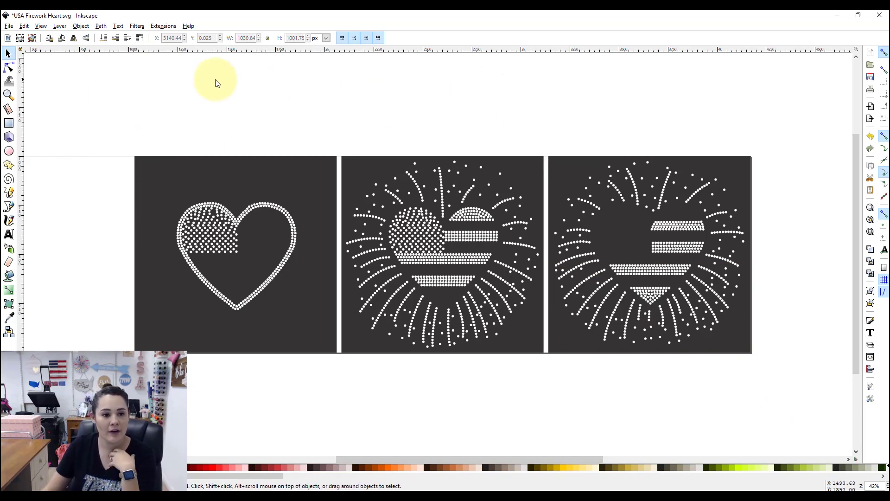
# Select all three panels and save the document as Plain SVG over the existing USA Firework Heart_resized file.
pyautogui.moveTo(104, 99); pyautogui.dragTo(812, 415)
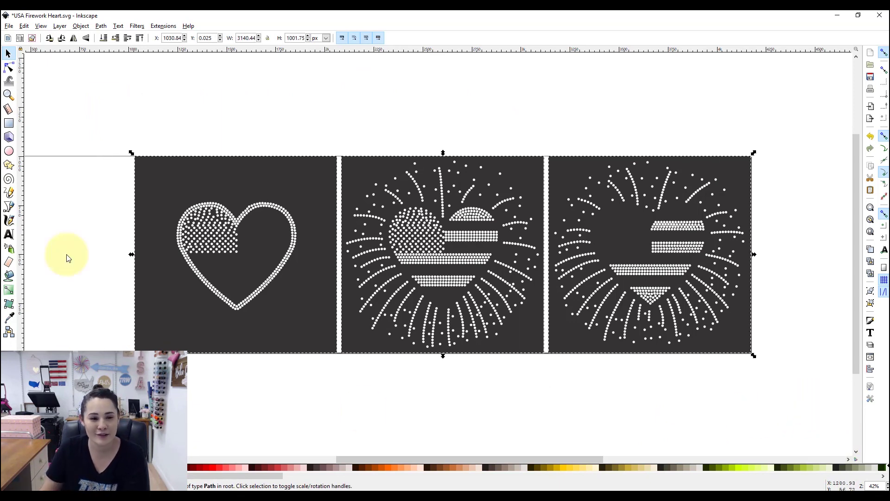
pyautogui.click(8, 25)
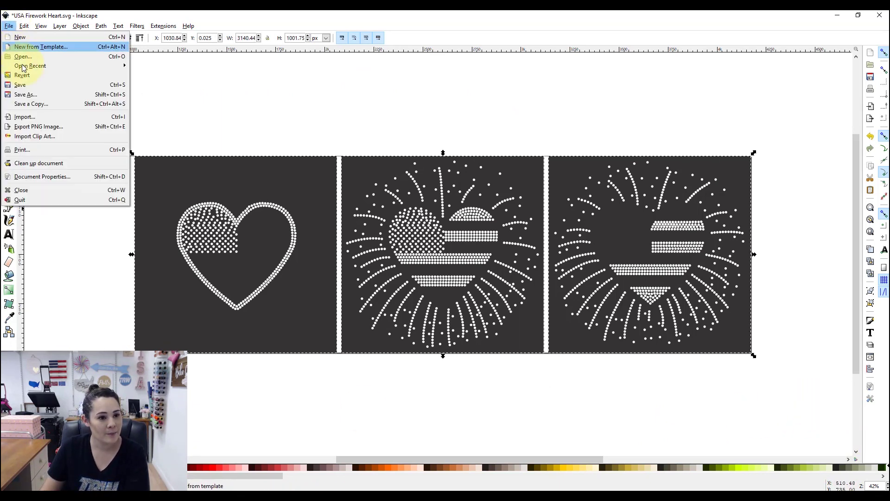
pyautogui.click(25, 94)
pyautogui.click(90, 141)
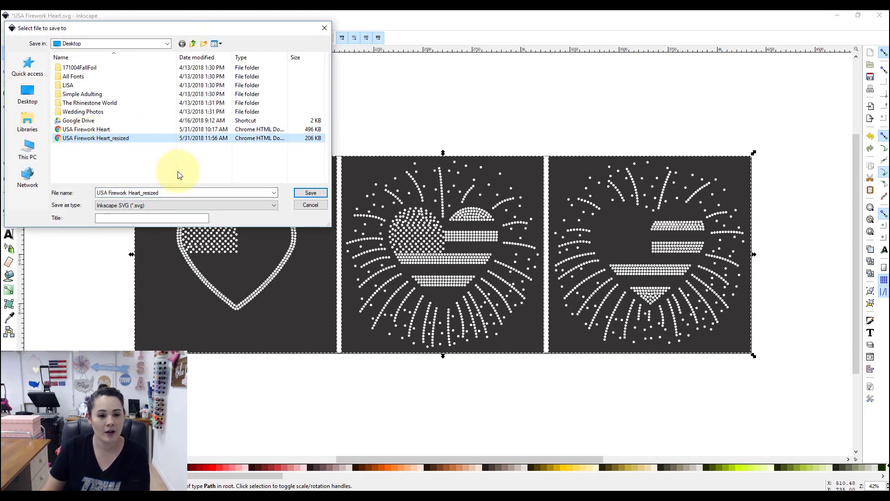
pyautogui.click(151, 207)
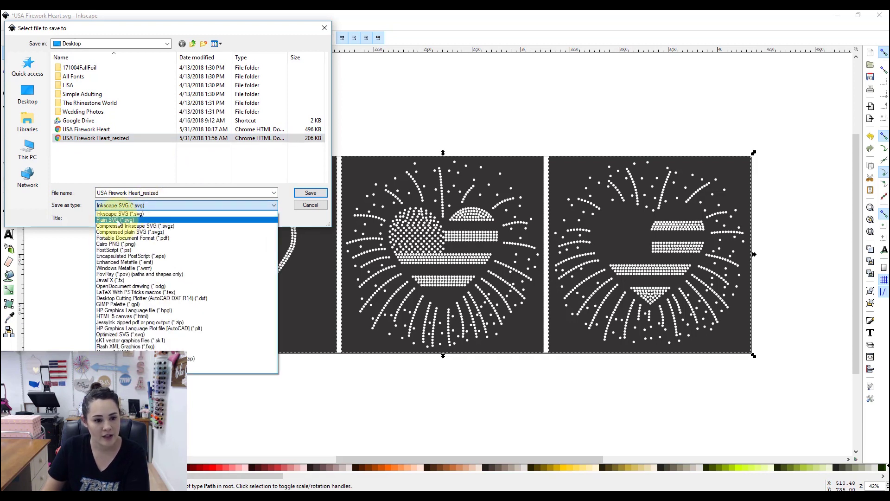
pyautogui.click(157, 219)
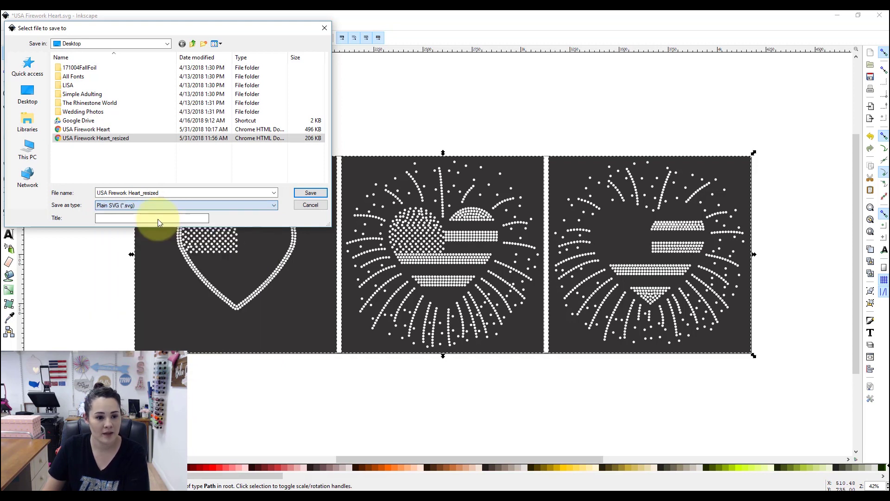
pyautogui.click(310, 193)
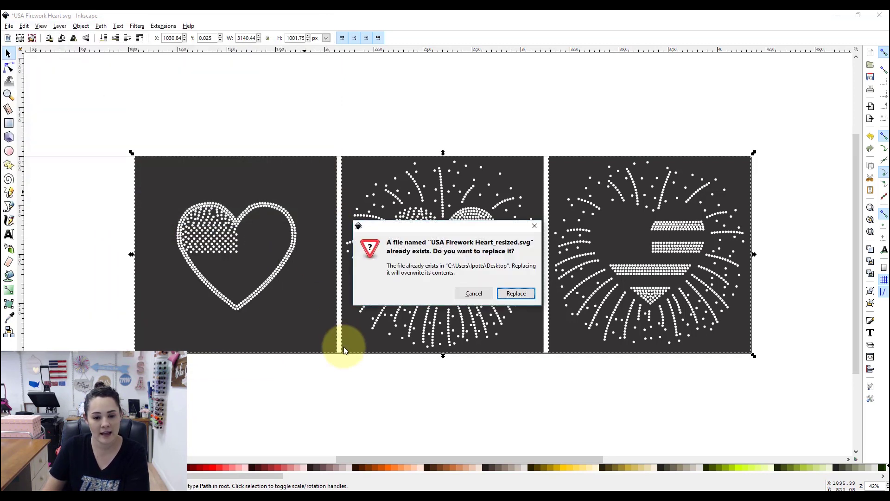
pyautogui.click(520, 295)
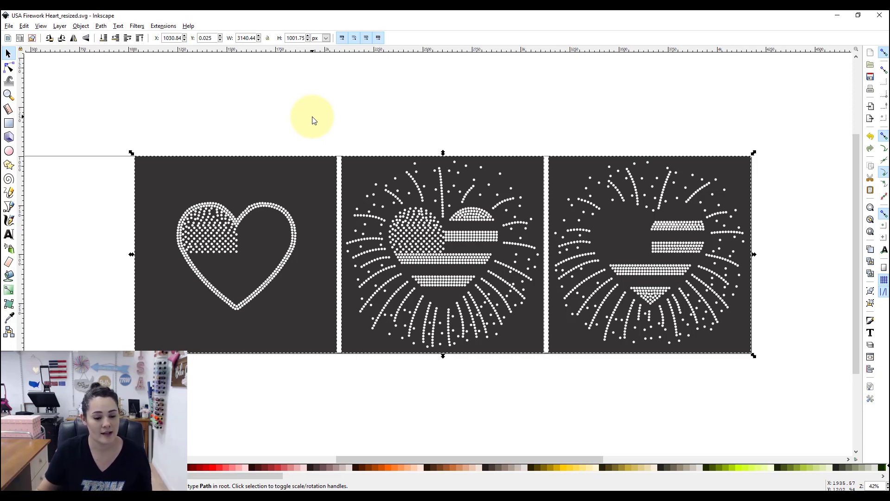
# Switch to Cricut Design Space and upload USA Firework Heart_resized from the Desktop as an image.
pyautogui.click(214, 485)
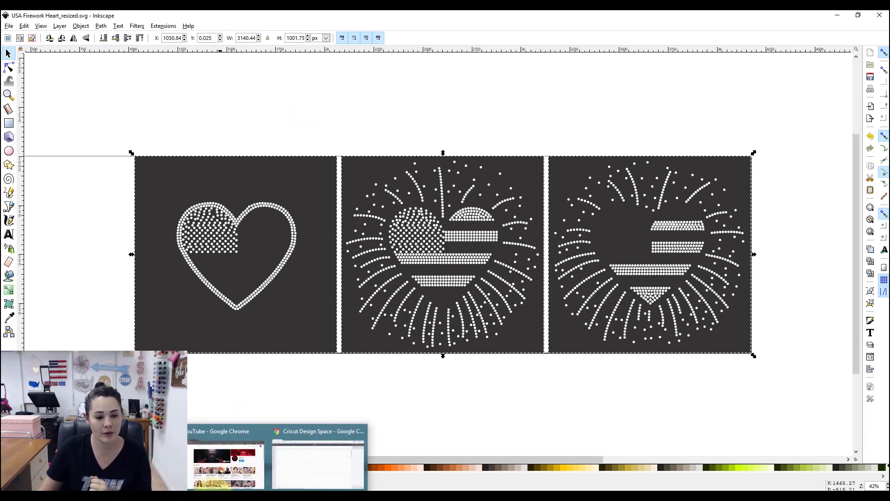
pyautogui.click(318, 463)
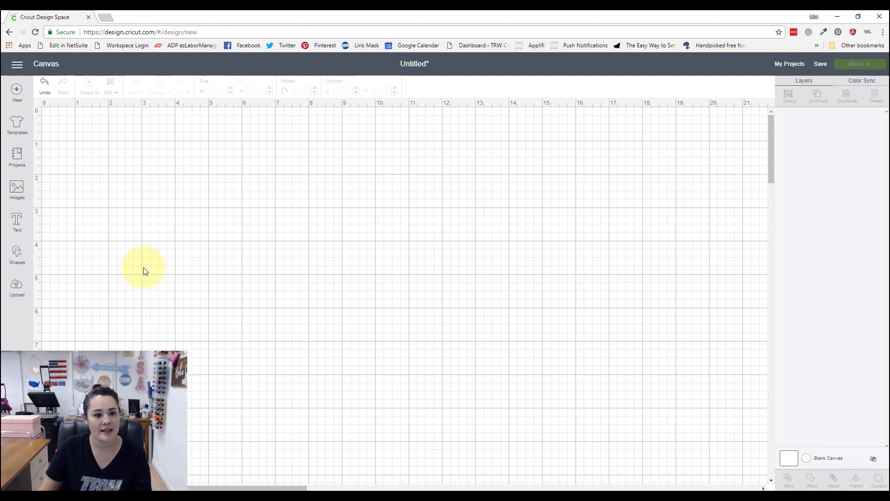
pyautogui.click(17, 295)
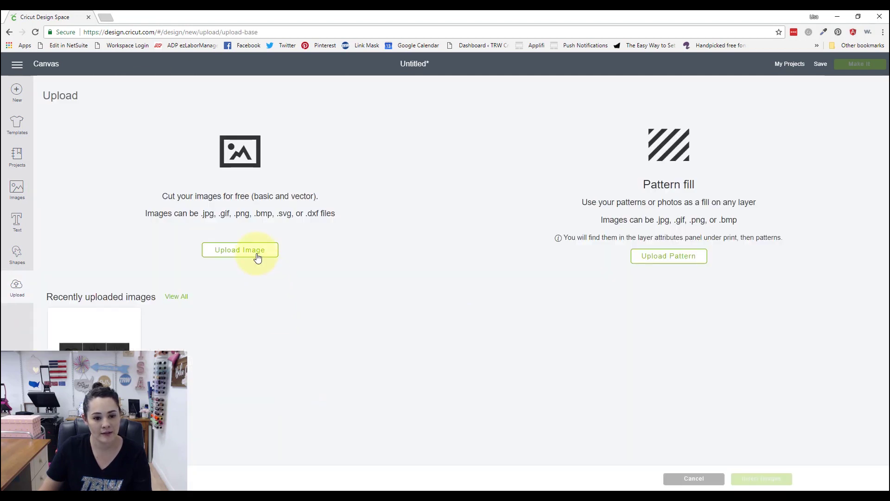
pyautogui.click(257, 251)
pyautogui.click(440, 280)
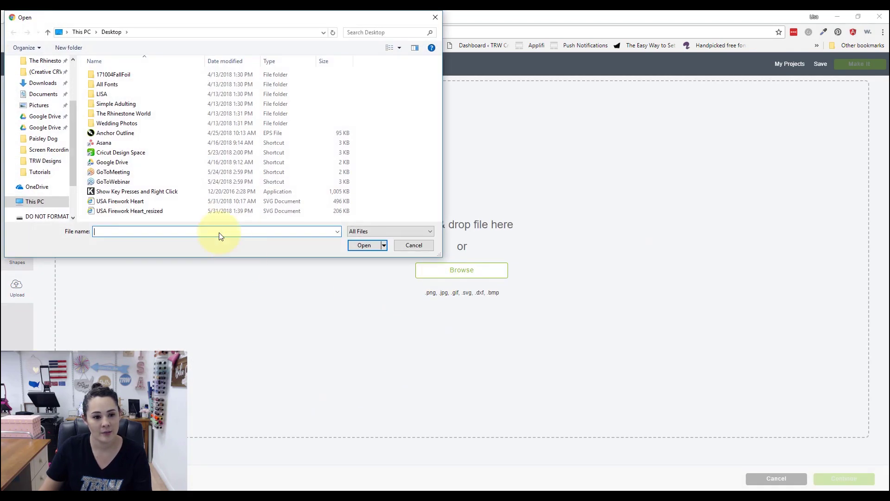
pyautogui.click(160, 210)
pyautogui.click(360, 244)
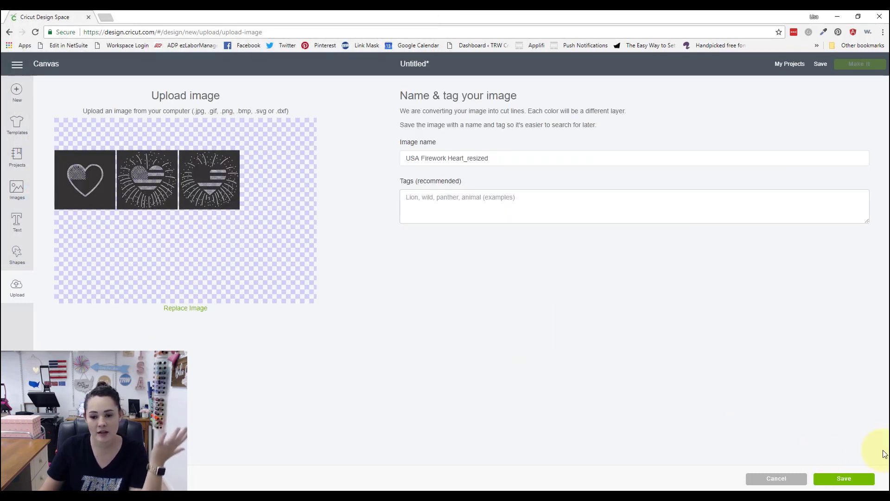
# Save the uploaded vector image under its file name and insert it onto the canvas.
pyautogui.click(843, 479)
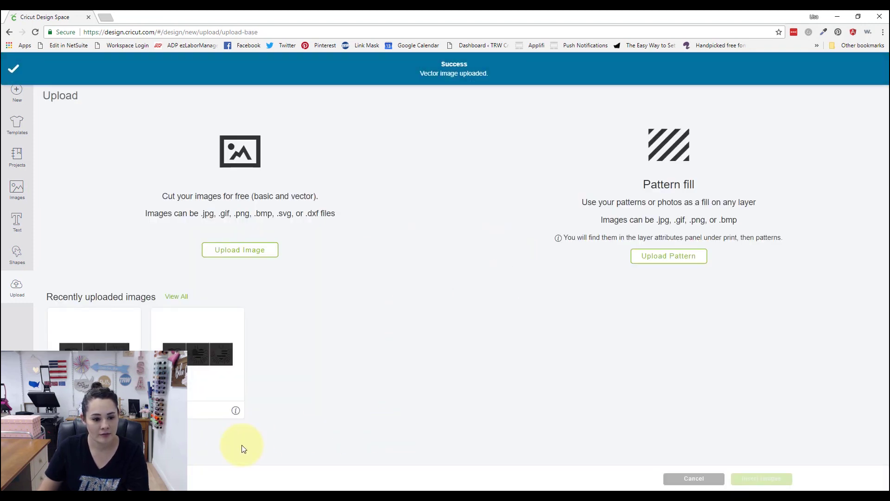
pyautogui.click(110, 342)
pyautogui.click(772, 485)
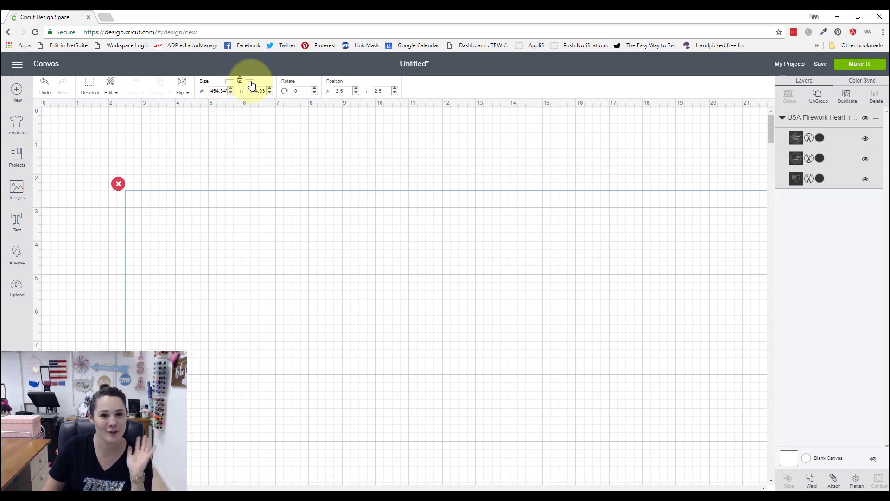
# Switch to Inkscape, select all three panels, show their dimensions in inches and highlight the overall width value.
pyautogui.moveTo(376, 496)
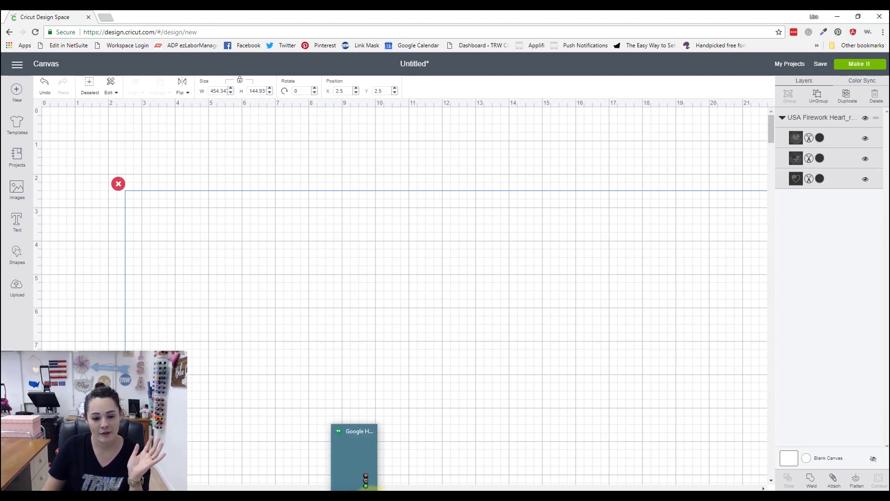
pyautogui.click(385, 461)
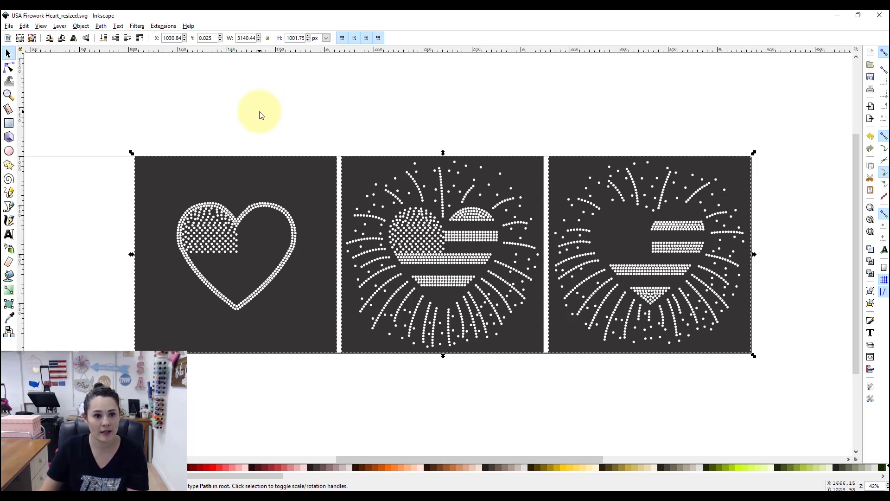
pyautogui.moveTo(86, 108); pyautogui.dragTo(799, 436)
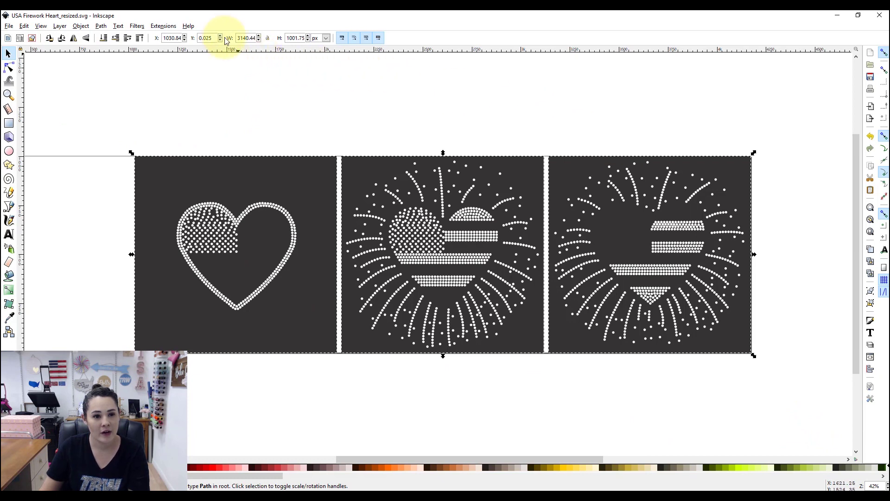
pyautogui.click(326, 39)
pyautogui.click(320, 85)
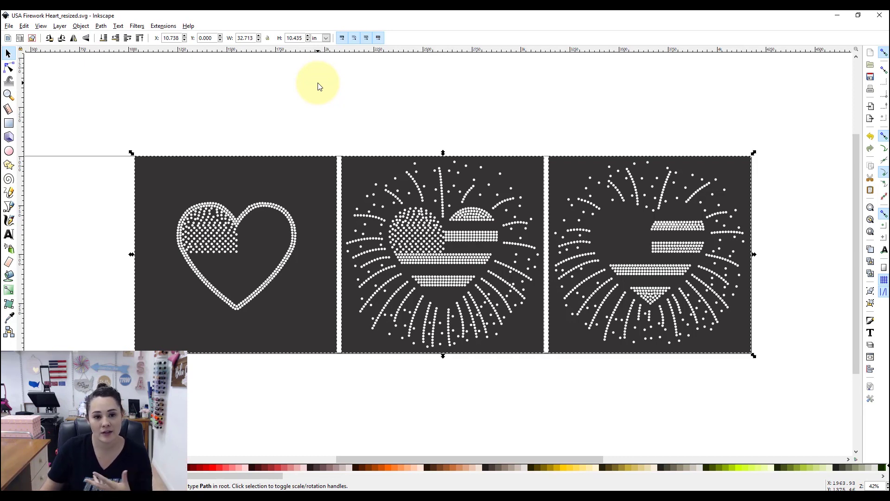
pyautogui.moveTo(253, 38); pyautogui.dragTo(228, 38)
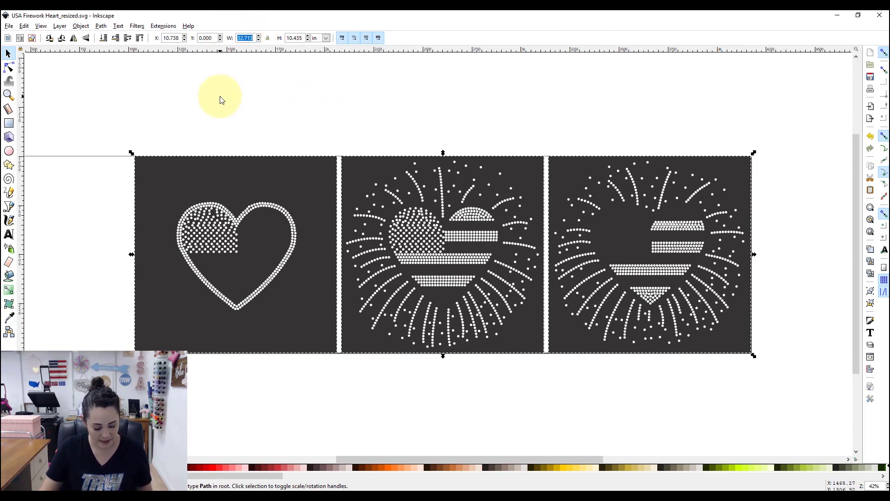
# Return to Cricut Design Space, set the grouped design's width to 32.713 and move it to about X 0.431, Y 0.417.
pyautogui.click(837, 15)
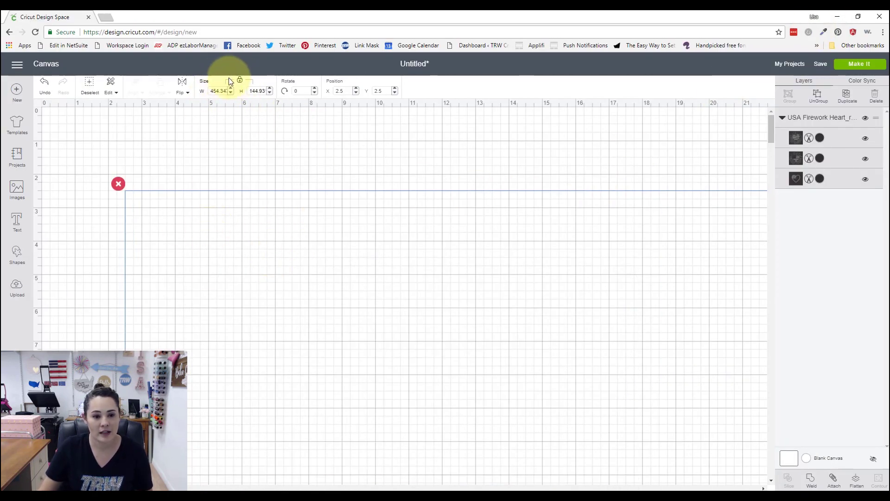
pyautogui.doubleClick(229, 91)
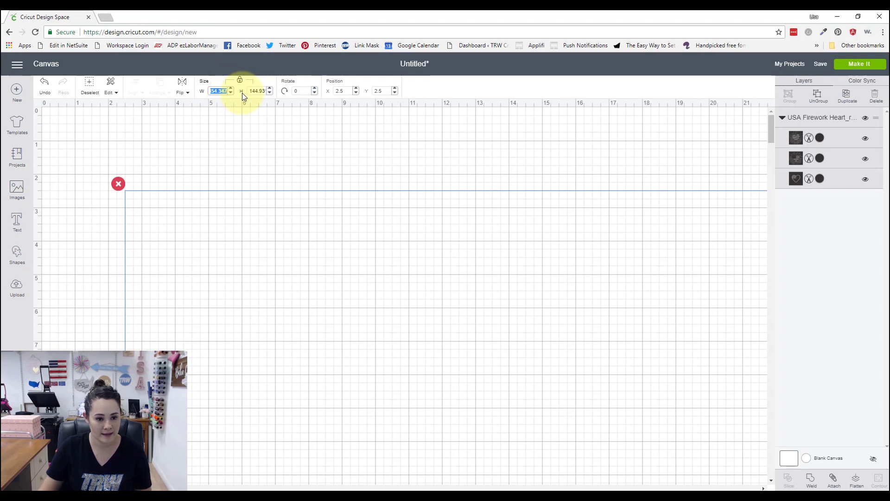
pyautogui.write('32.713')
pyautogui.press('Return')
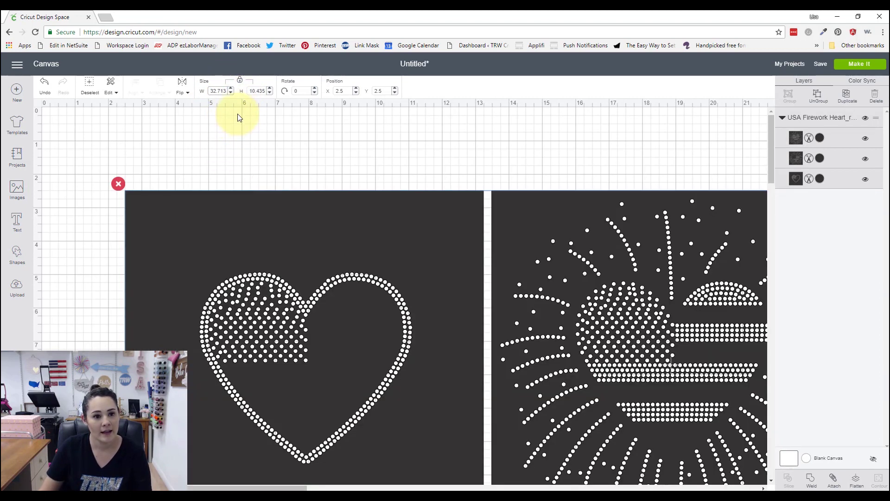
pyautogui.moveTo(323, 244); pyautogui.dragTo(228, 172)
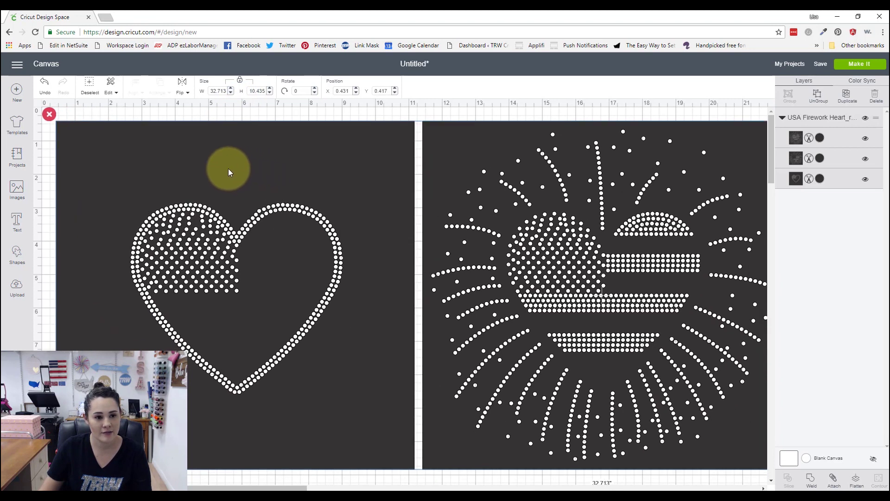
# Ungroup the imported design into separate panels and select the heart outline panel.
pyautogui.rightClick(288, 165)
pyautogui.click(313, 187)
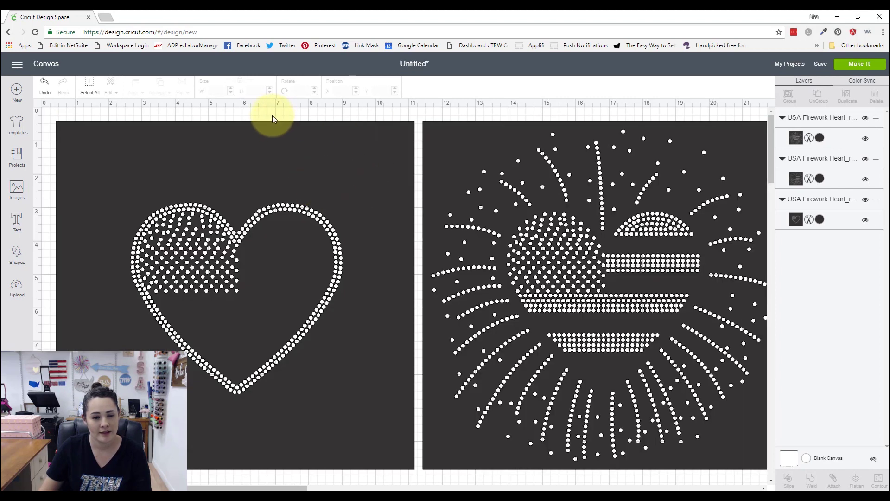
pyautogui.click(262, 160)
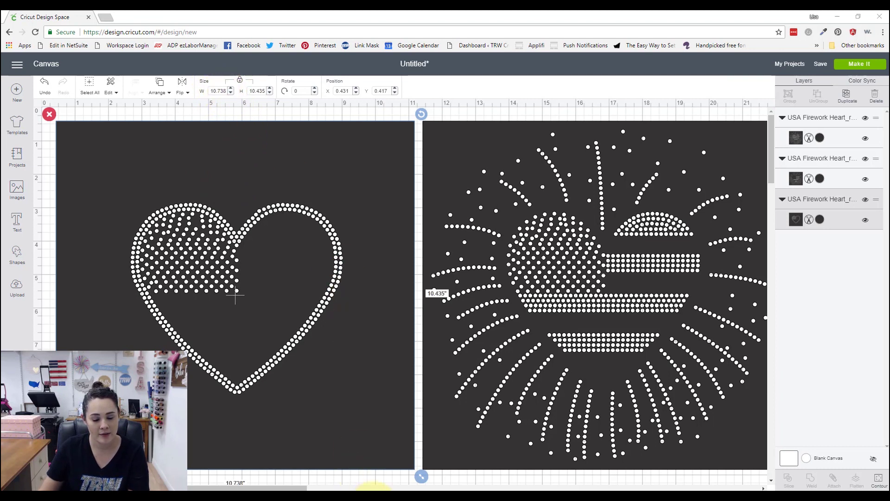
# Check the heart outline panel's dimensions in Inkscape against its size in Cricut Design Space.
pyautogui.click(374, 489)
pyautogui.click(248, 189)
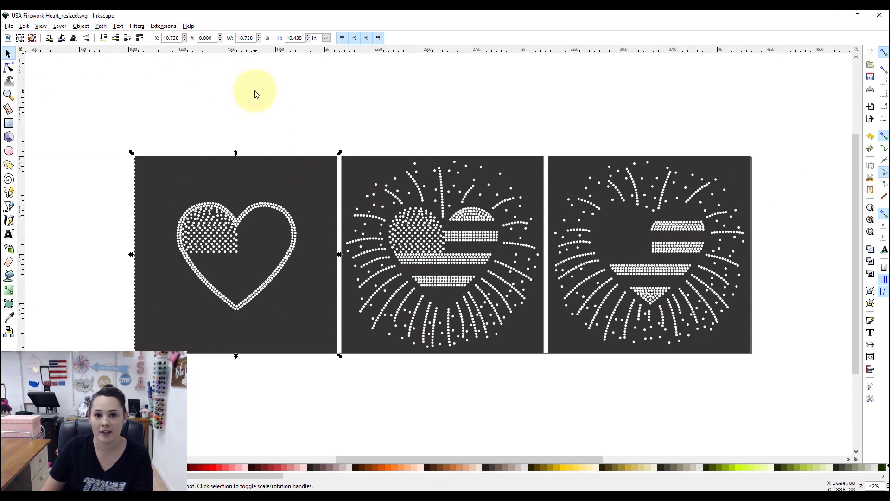
pyautogui.click(837, 15)
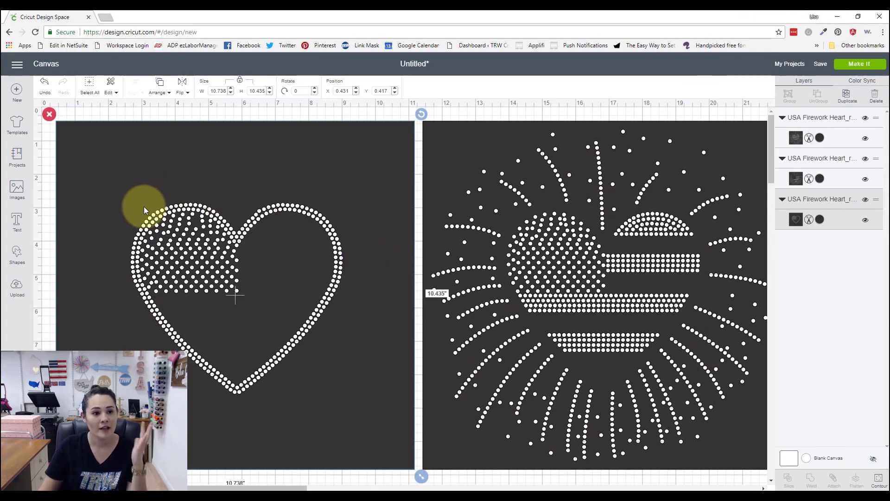